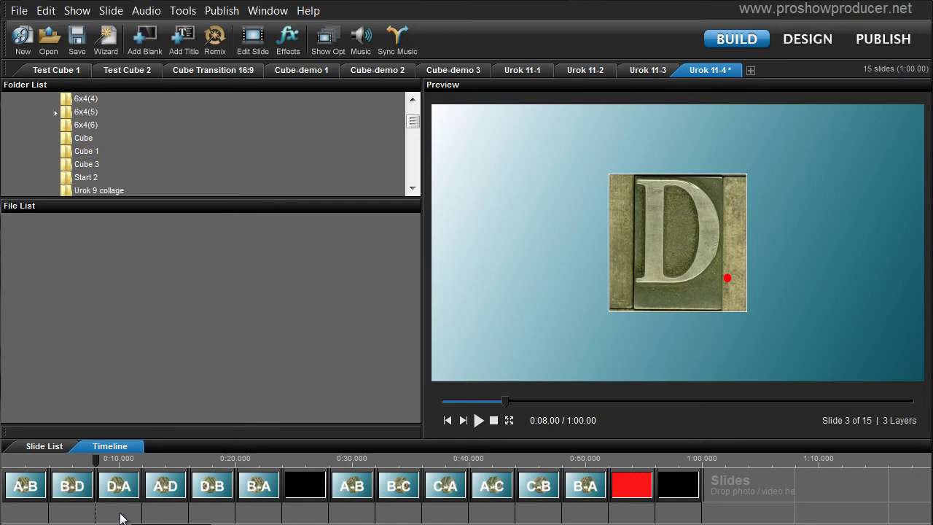
Duplicate slides 4 to 6 (A-D, D-B, B-A) at the end of the timeline.
{"action": "left_click", "coordinate": [167, 494]}
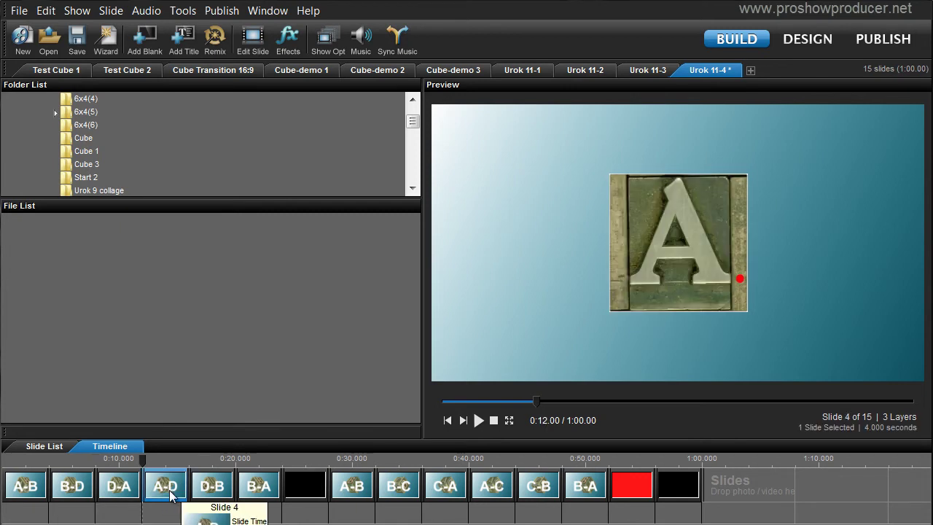
{"action": "left_click", "coordinate": [247, 492], "text": "shift"}
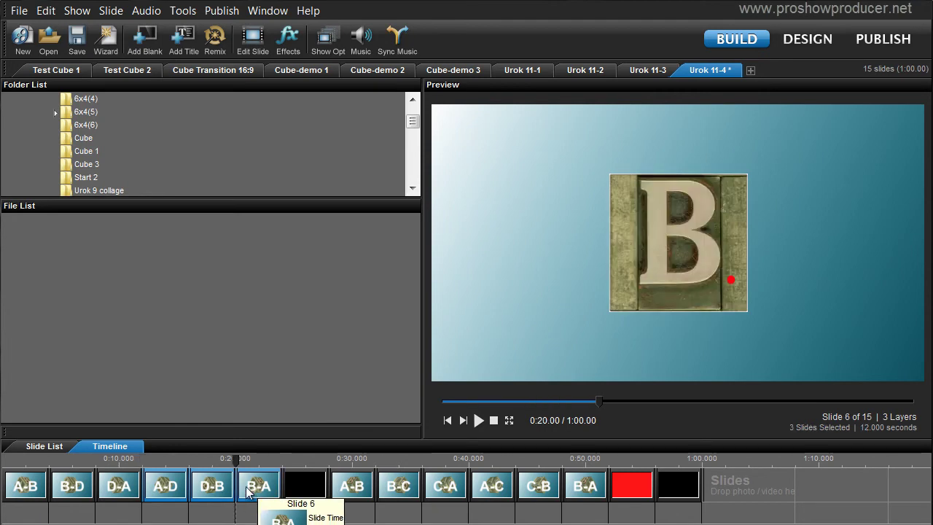
{"action": "right_click", "coordinate": [248, 493]}
{"action": "left_click", "coordinate": [309, 329]}
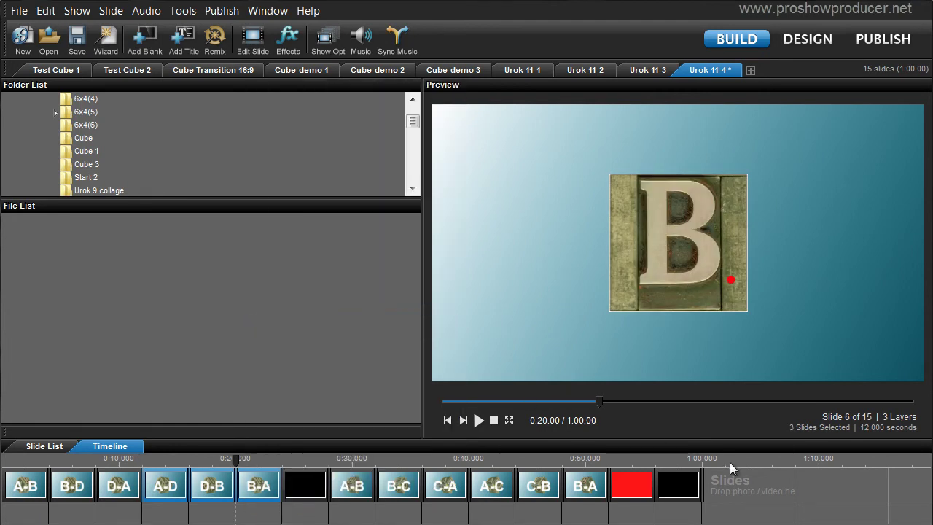
{"action": "right_click", "coordinate": [726, 480]}
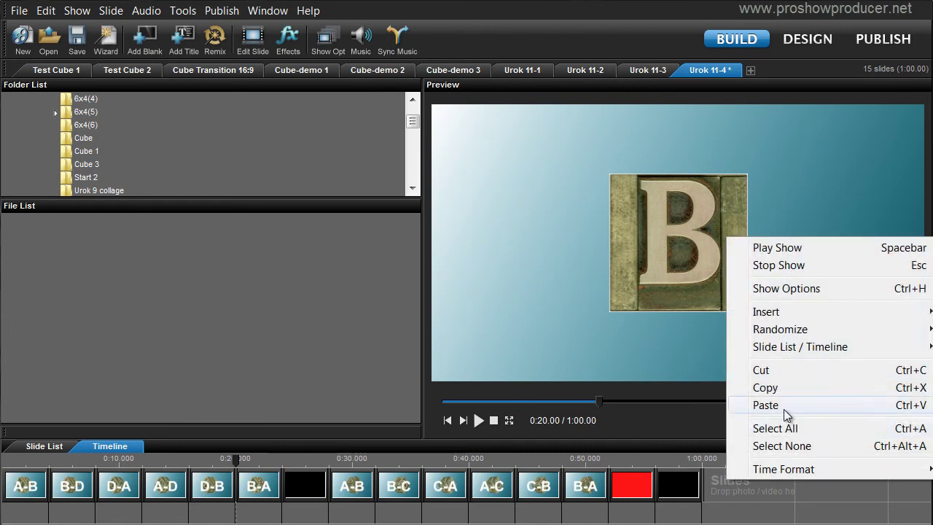
{"action": "left_click", "coordinate": [783, 409]}
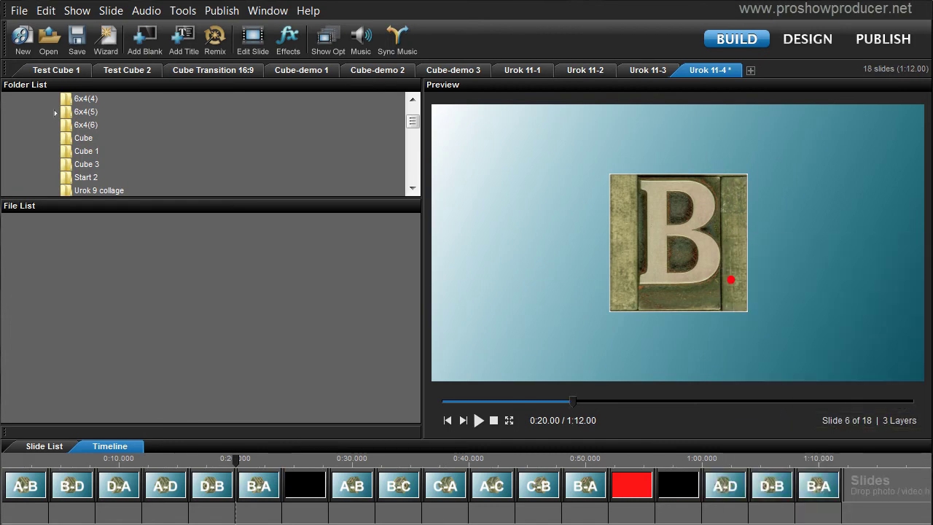
Copy slides 8 to 10 (A-B, B-C, C-A) and paste them after the last slide of the timeline.
{"action": "left_click", "coordinate": [347, 493]}
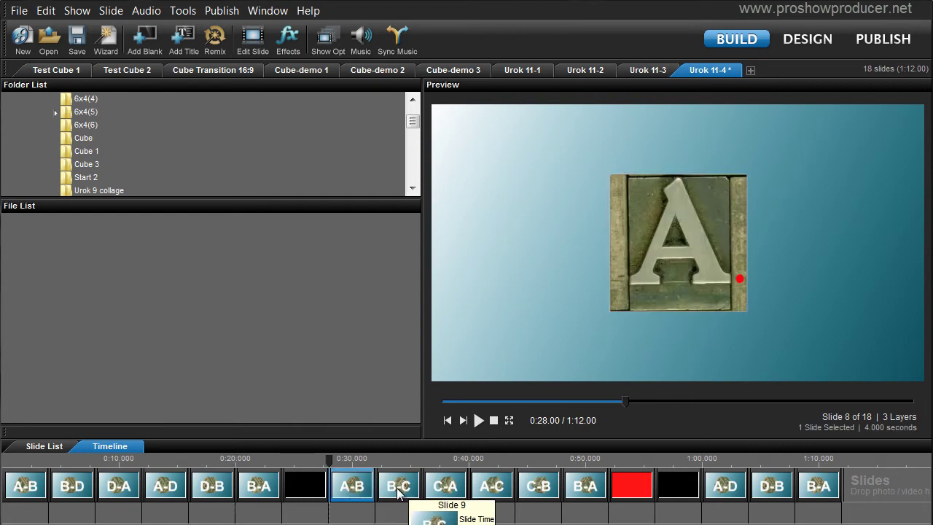
{"action": "left_click", "coordinate": [435, 494], "text": "shift"}
{"action": "right_click", "coordinate": [437, 493]}
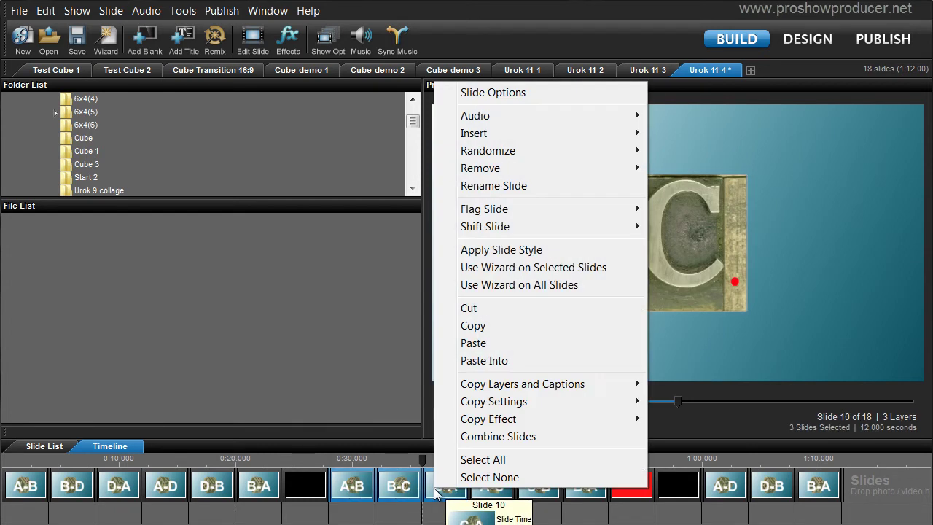
{"action": "left_click", "coordinate": [480, 326]}
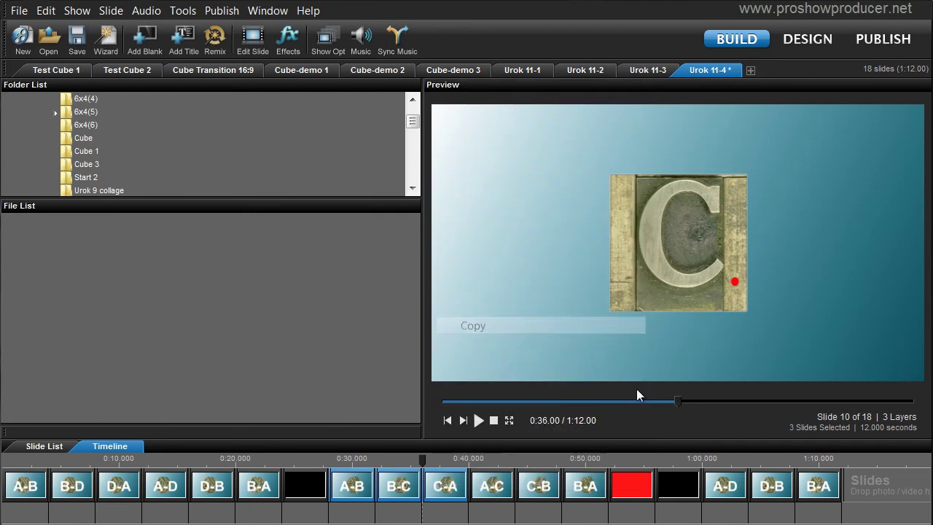
{"action": "left_click", "coordinate": [865, 483]}
{"action": "right_click", "coordinate": [868, 485]}
{"action": "left_click", "coordinate": [787, 405]}
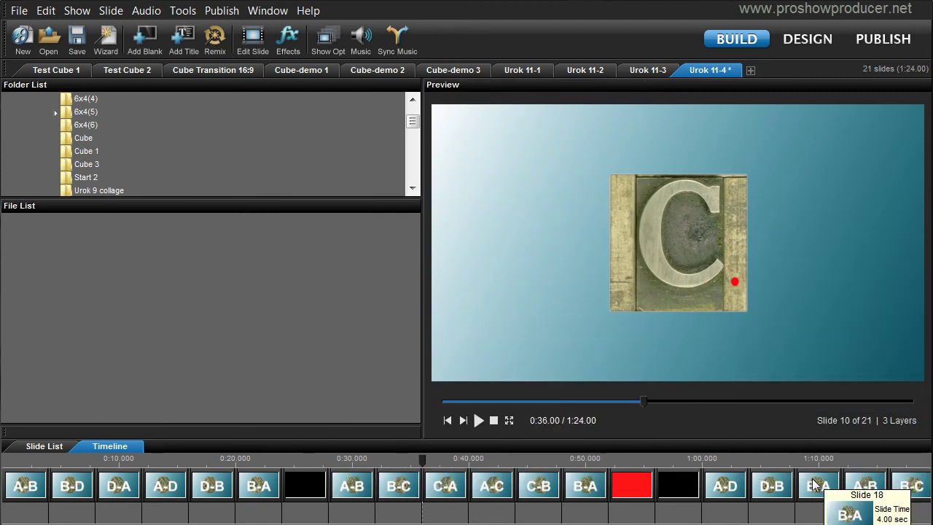
Delete the A-D, D-B and B-A captions from the pasted slides 16, 17 and 18.
{"action": "double_click", "coordinate": [725, 486]}
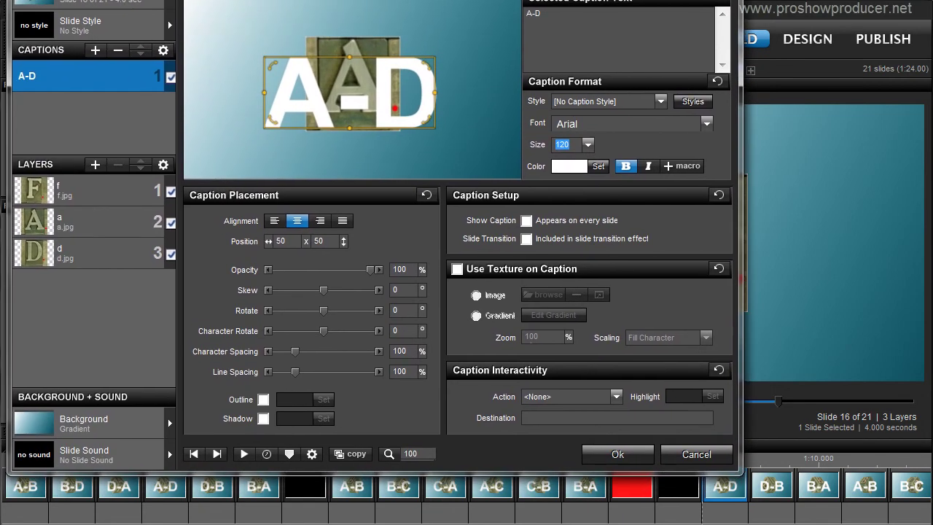
{"action": "left_click", "coordinate": [118, 51]}
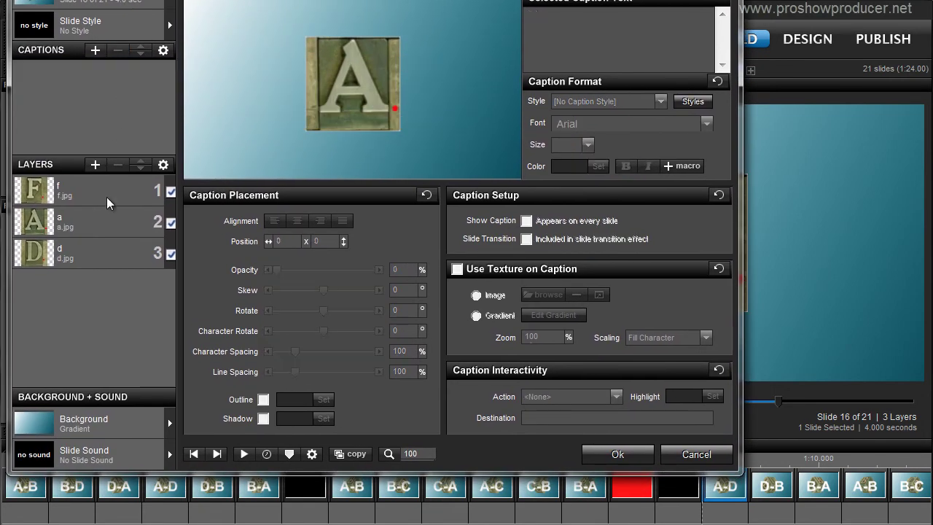
{"action": "left_click", "coordinate": [216, 455]}
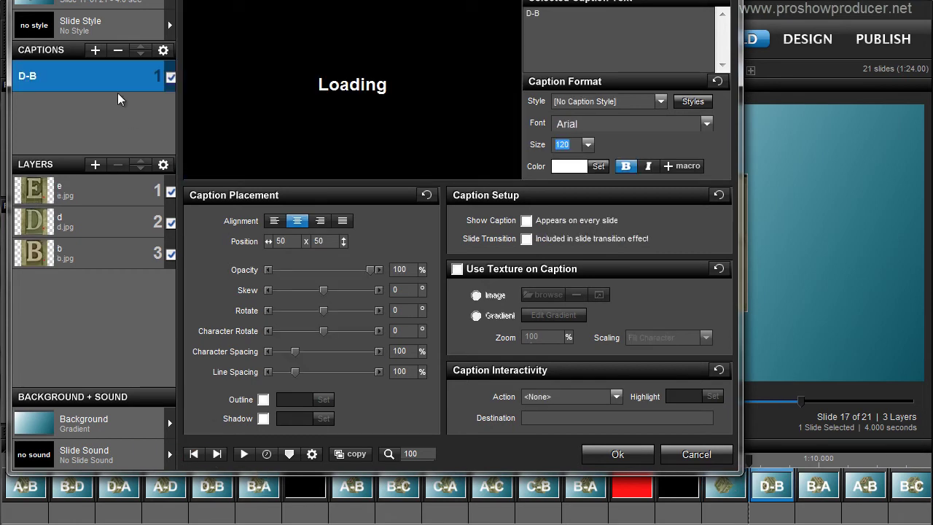
{"action": "left_click", "coordinate": [117, 53]}
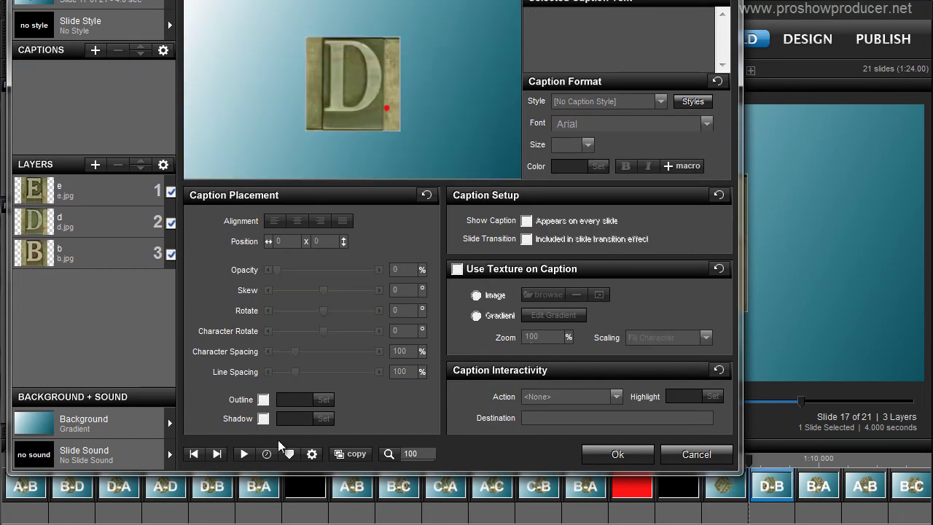
{"action": "left_click", "coordinate": [217, 454]}
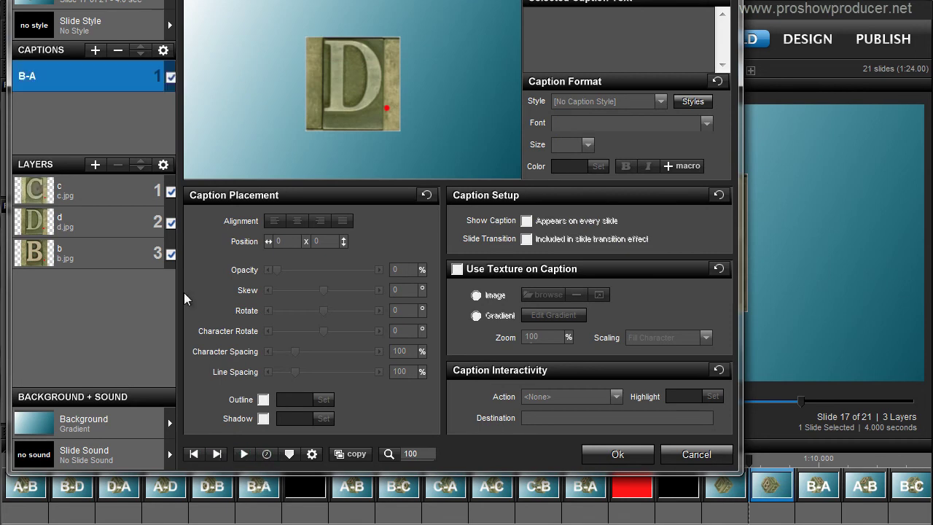
{"action": "left_click", "coordinate": [115, 52]}
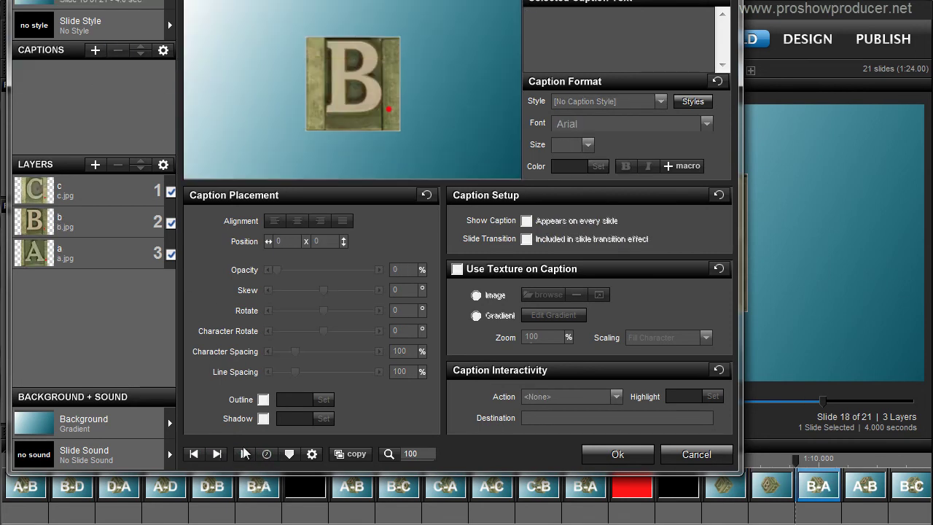
Remove the A-B, B-C and C-A captions from the pasted slides 19, 20 and 21.
{"action": "left_click", "coordinate": [217, 454]}
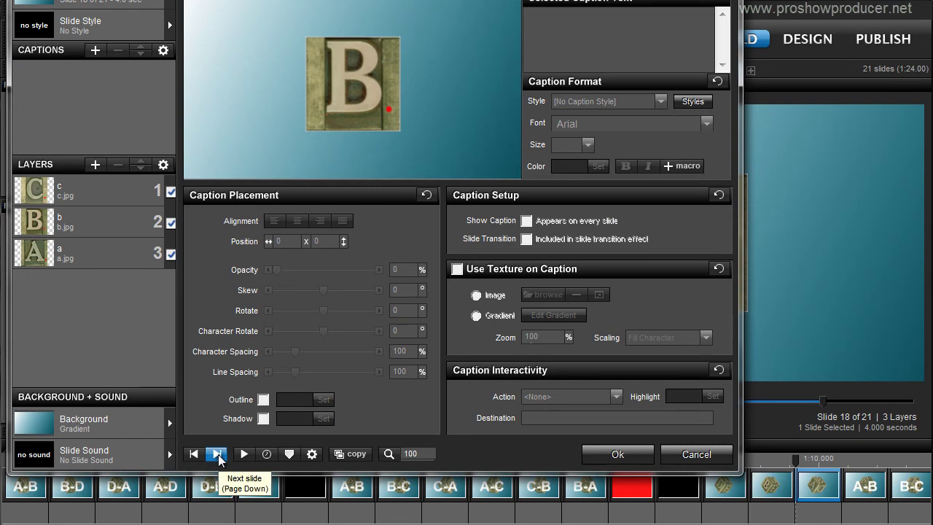
{"action": "left_click", "coordinate": [217, 454]}
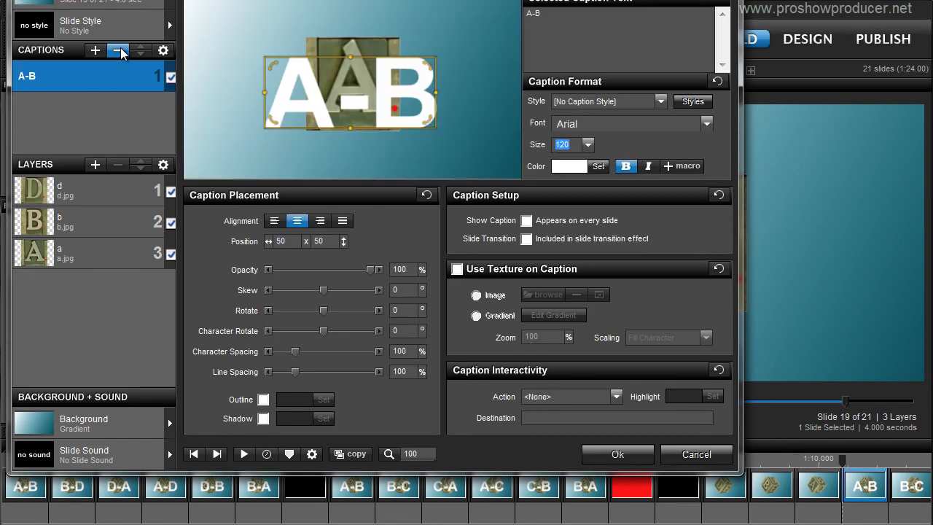
{"action": "key", "text": "Delete"}
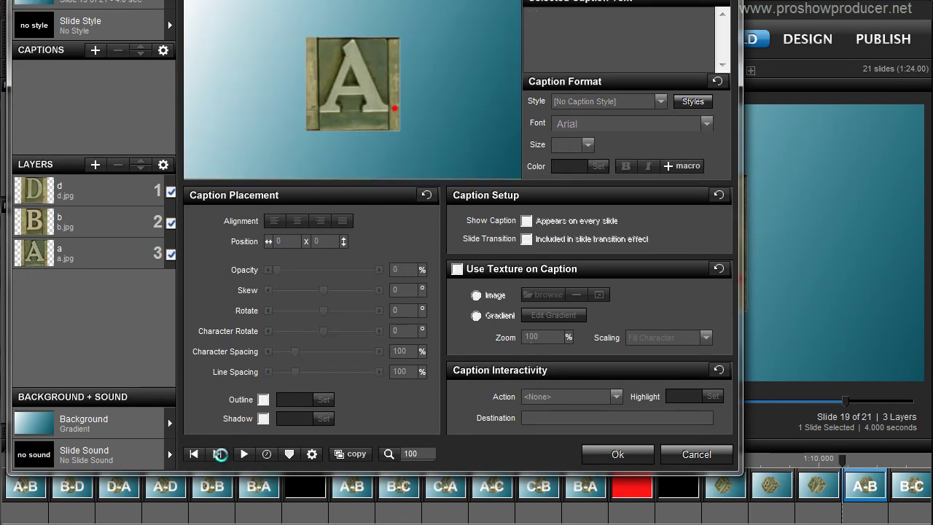
{"action": "left_click", "coordinate": [217, 454]}
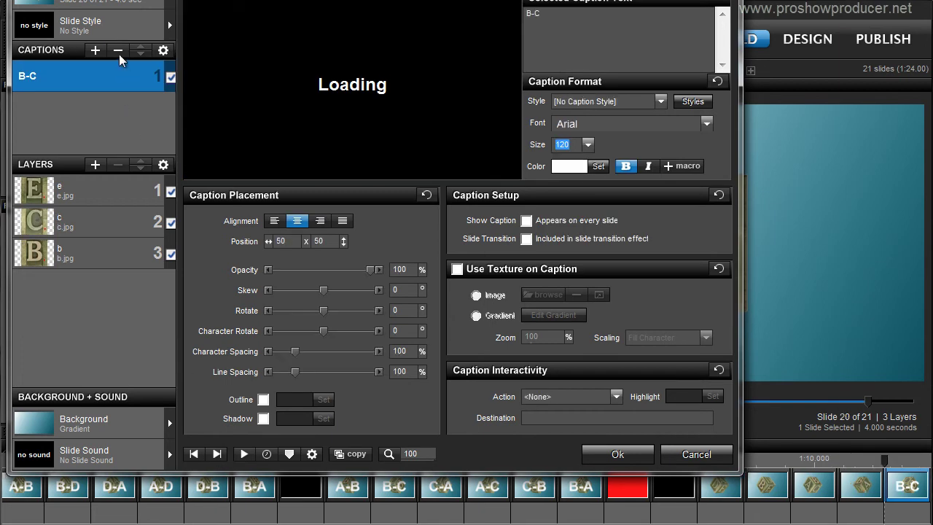
{"action": "left_click", "coordinate": [120, 54]}
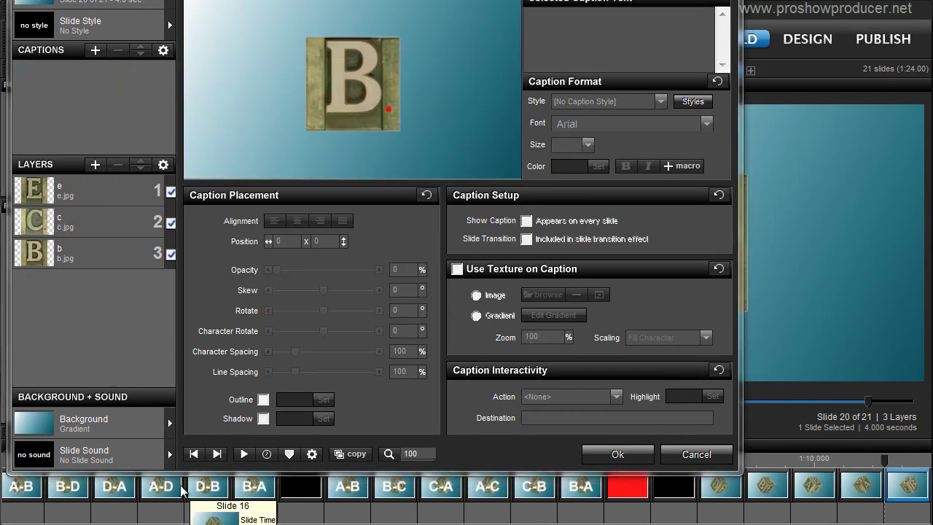
{"action": "left_click", "coordinate": [217, 454]}
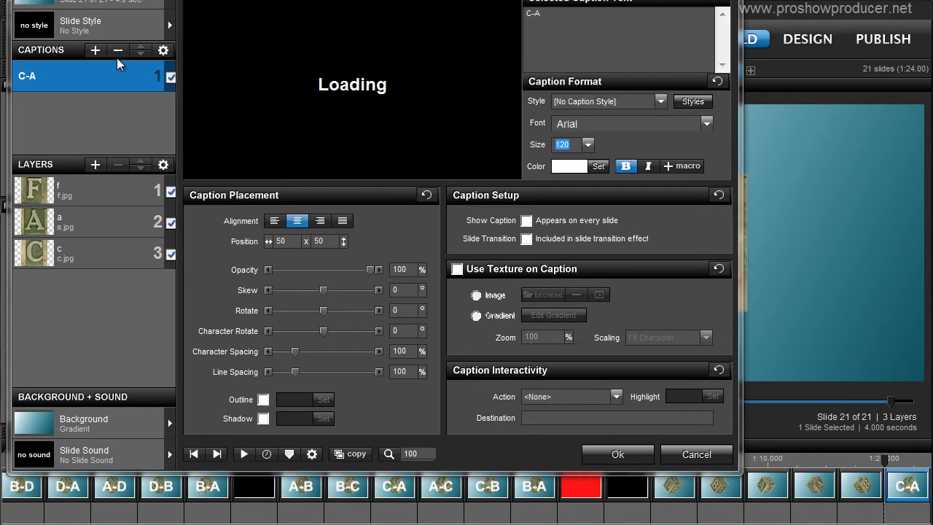
{"action": "left_click", "coordinate": [118, 51]}
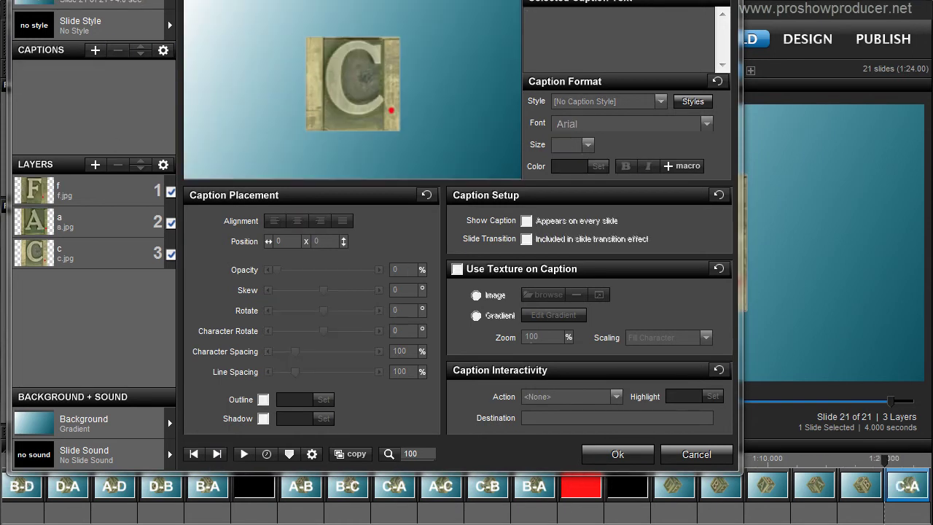
Move the slide options dialog aside and scrub through slides 16 to 20 to examine the cube's rotation and the transitions between slides.
{"action": "left_click_drag", "start_coordinate": [619, 329], "coordinate": [134, 258]}
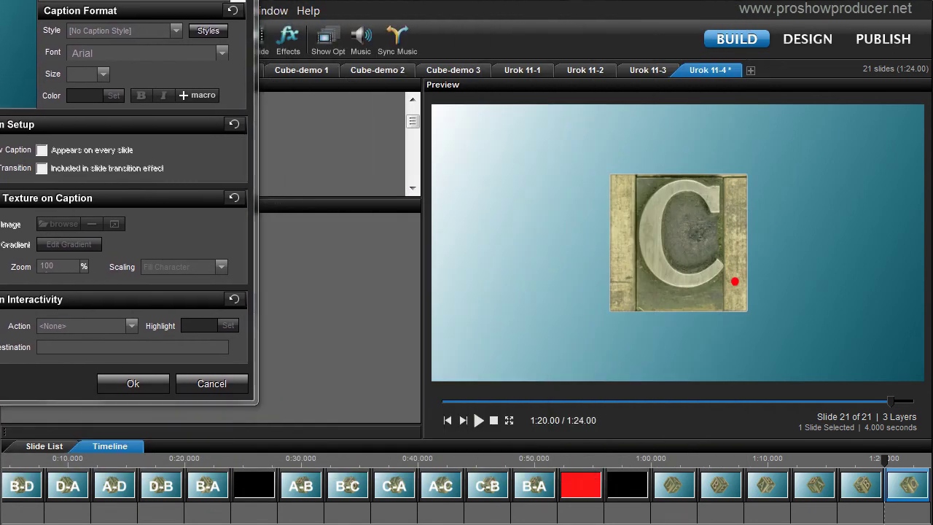
{"action": "scroll", "coordinate": [466, 485], "scroll_direction": "right", "scroll_amount": 3}
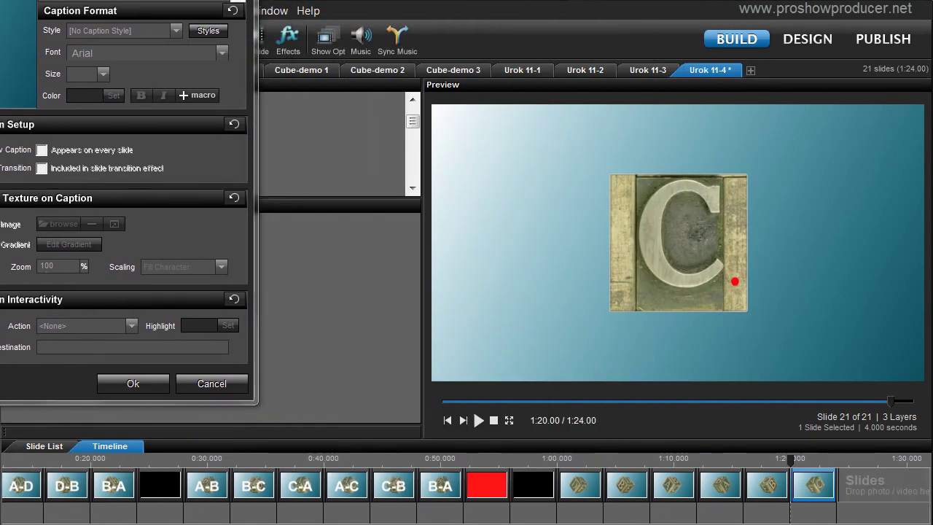
{"action": "left_click", "coordinate": [632, 519]}
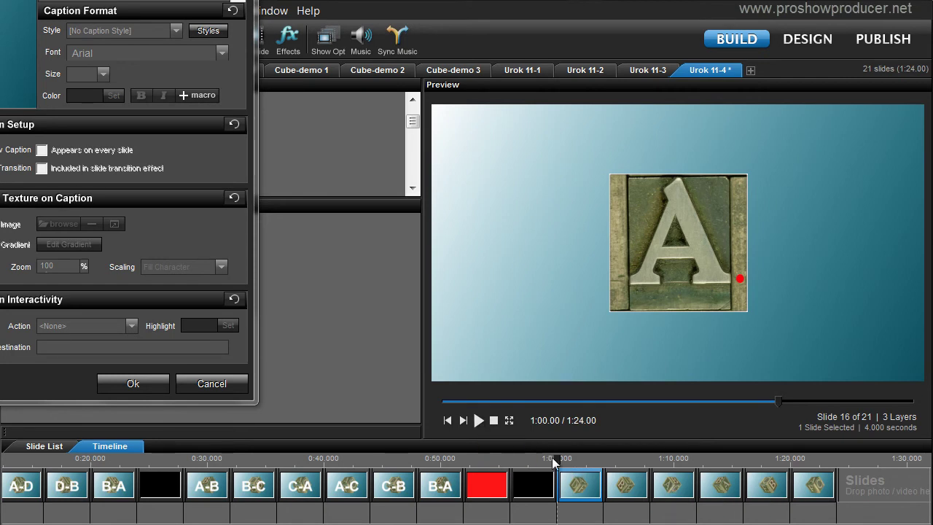
{"action": "left_click_drag", "start_coordinate": [556, 458], "coordinate": [672, 462]}
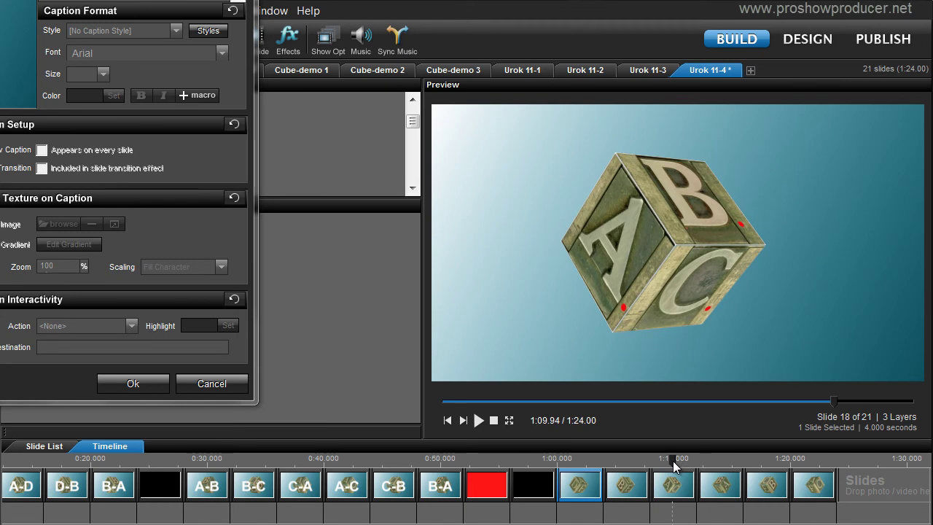
{"action": "left_click_drag", "start_coordinate": [673, 462], "coordinate": [725, 462]}
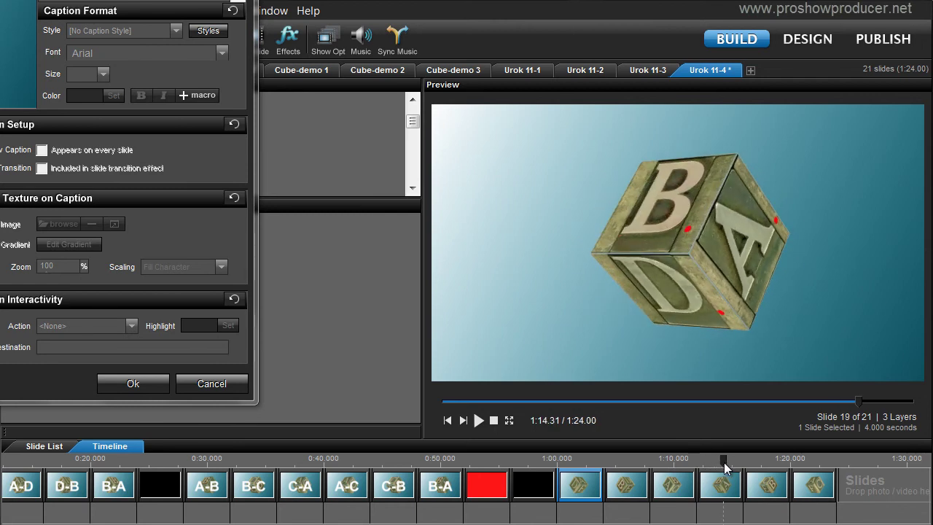
{"action": "left_click_drag", "start_coordinate": [725, 462], "coordinate": [651, 461]}
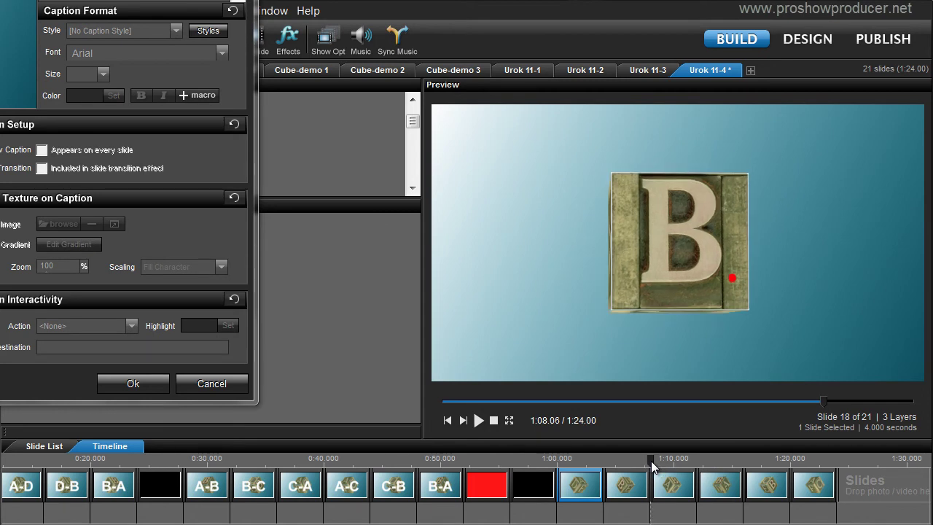
{"action": "left_click_drag", "start_coordinate": [651, 460], "coordinate": [714, 462]}
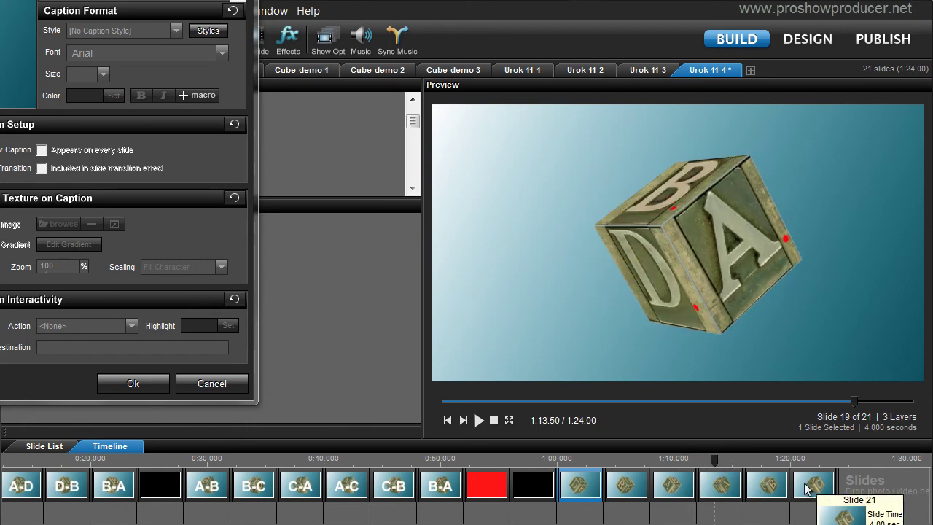
{"action": "left_click_drag", "start_coordinate": [715, 466], "coordinate": [756, 470]}
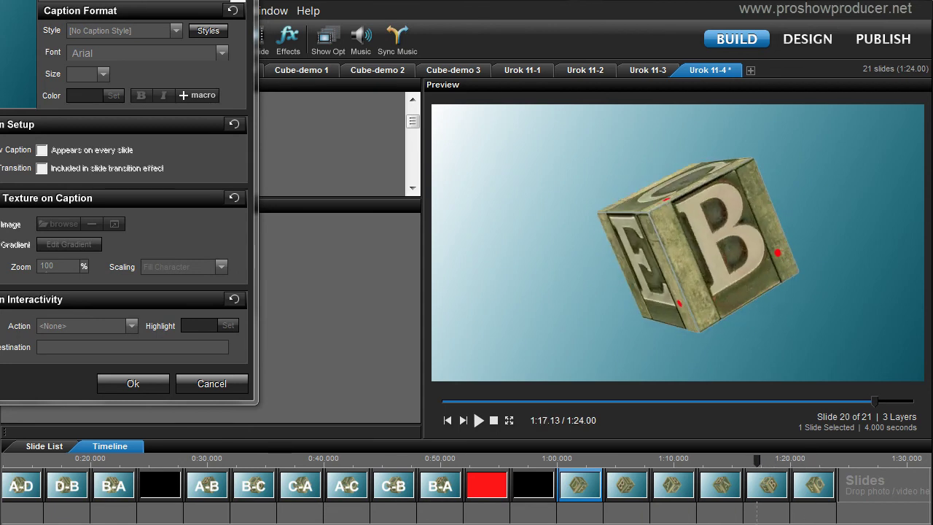
Copy slides 1 to 3 (A-B, B-D, D-A) and paste them after the last slide of the timeline.
{"action": "scroll", "coordinate": [188, 495], "scroll_direction": "left", "scroll_amount": 5}
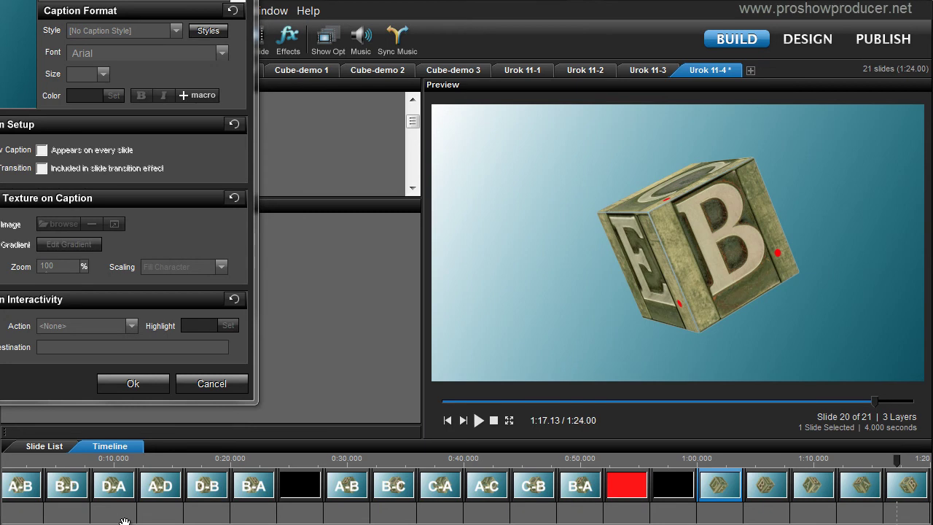
{"action": "left_click", "coordinate": [32, 489]}
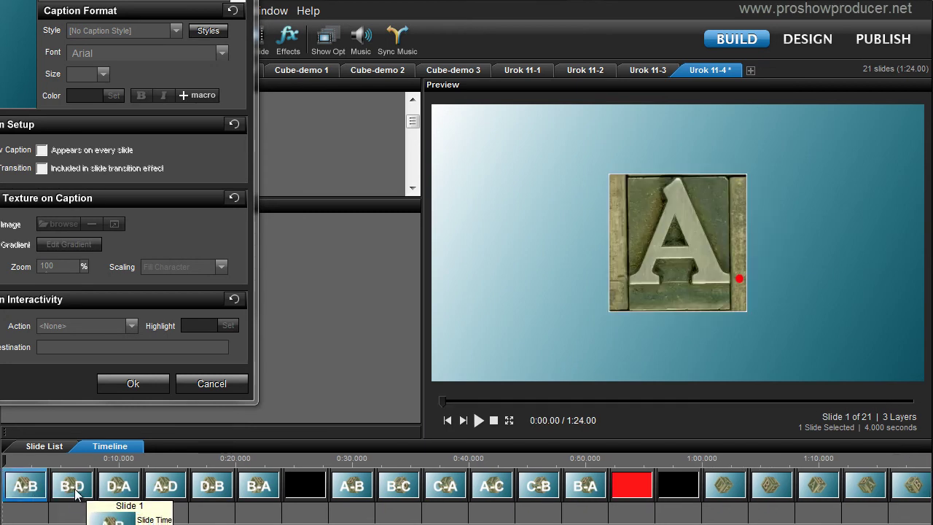
{"action": "left_click", "coordinate": [119, 493], "text": "shift"}
{"action": "right_click", "coordinate": [119, 494]}
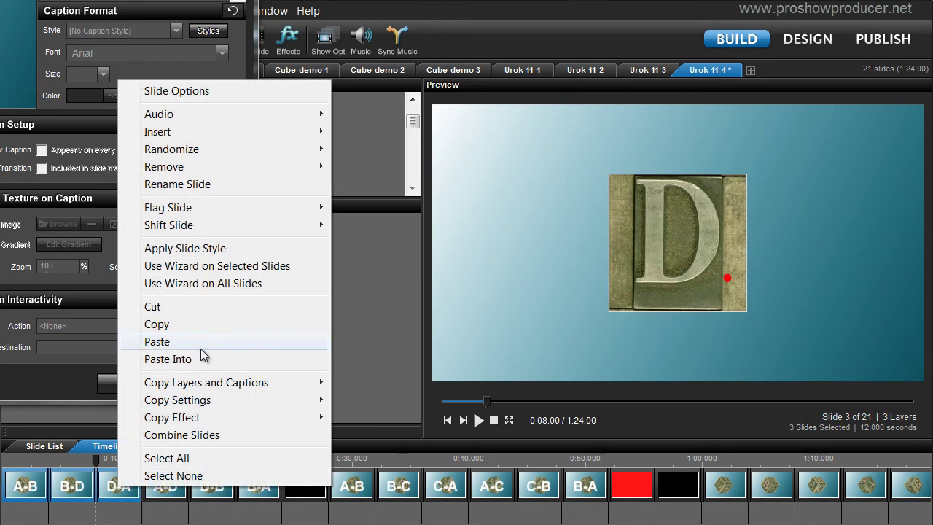
{"action": "left_click", "coordinate": [172, 325]}
{"action": "scroll", "coordinate": [467, 489], "scroll_direction": "right", "scroll_amount": 3}
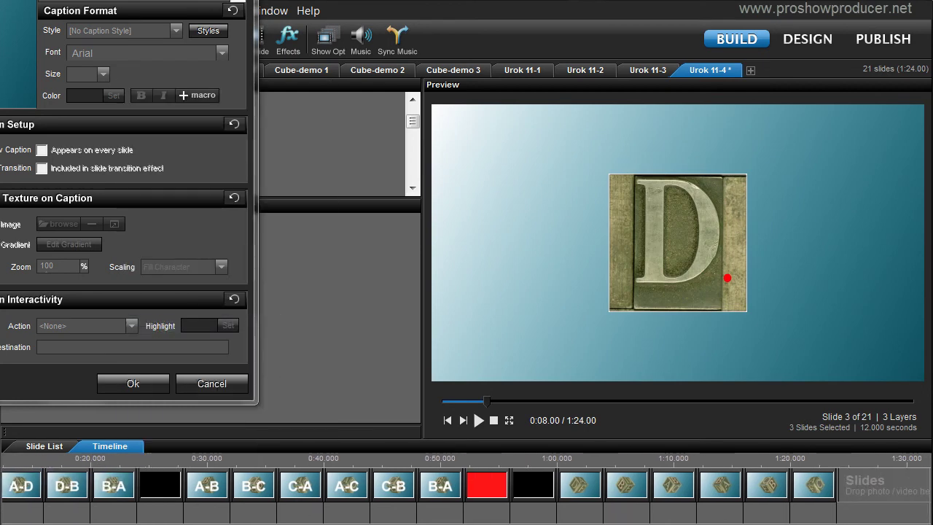
{"action": "right_click", "coordinate": [860, 492]}
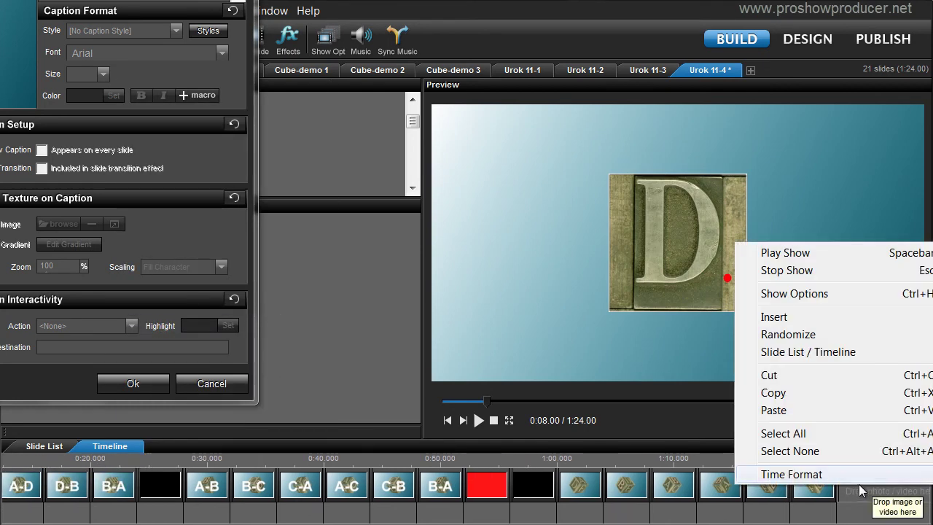
{"action": "left_click", "coordinate": [771, 409]}
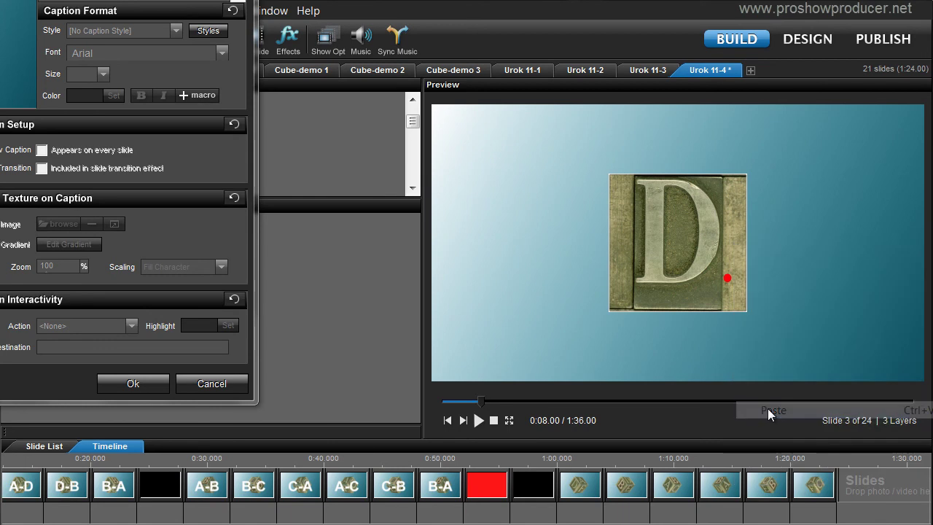
Copy slides 11 to 13 (A-C, C-B, B-A) and paste them at the end of the timeline.
{"action": "left_click", "coordinate": [347, 486]}
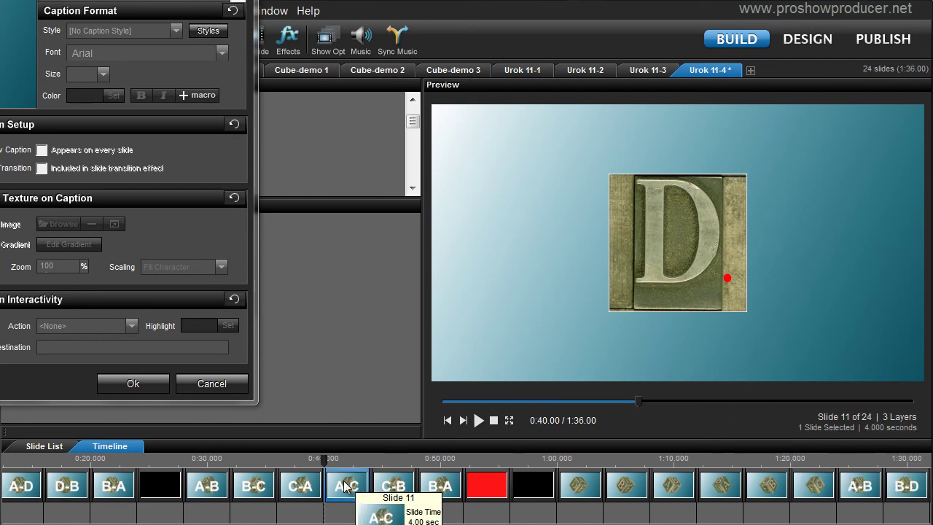
{"action": "left_click", "coordinate": [440, 492], "text": "shift"}
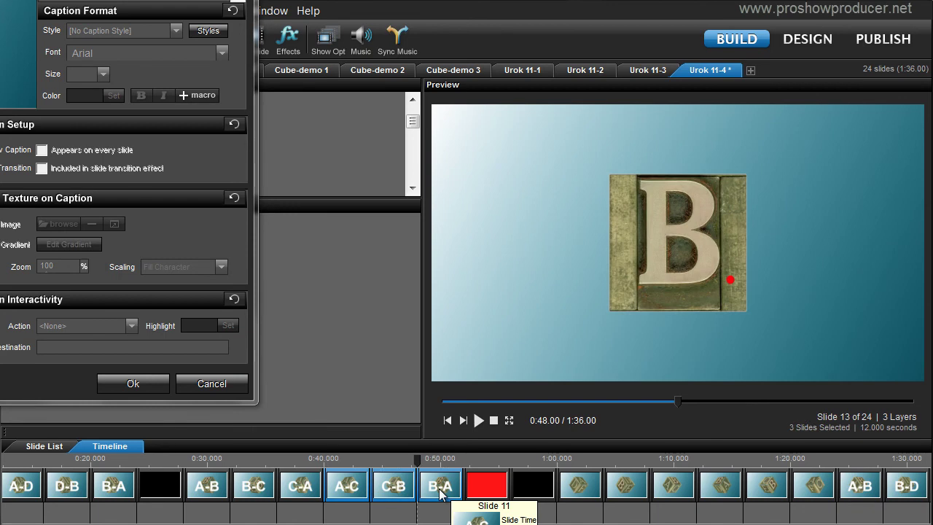
{"action": "right_click", "coordinate": [440, 494]}
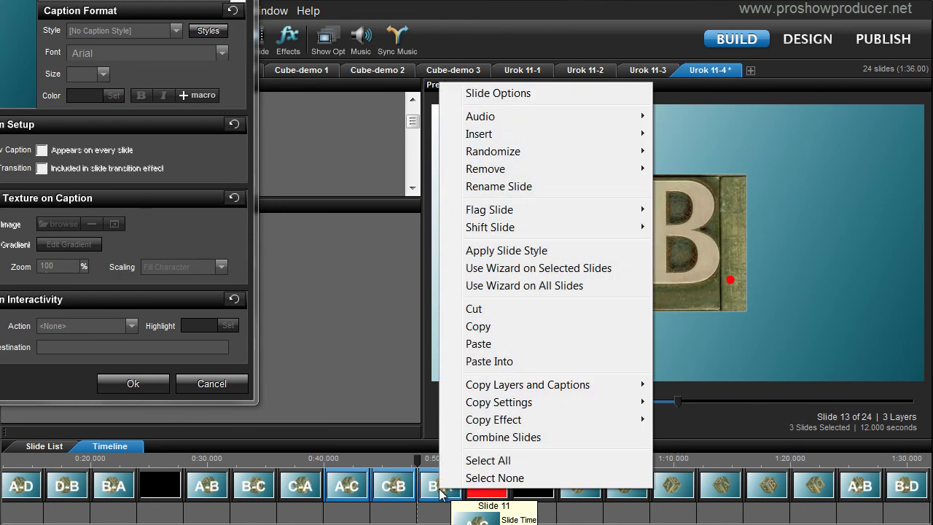
{"action": "left_click", "coordinate": [479, 326]}
{"action": "scroll", "coordinate": [856, 487], "scroll_direction": "right", "scroll_amount": 3}
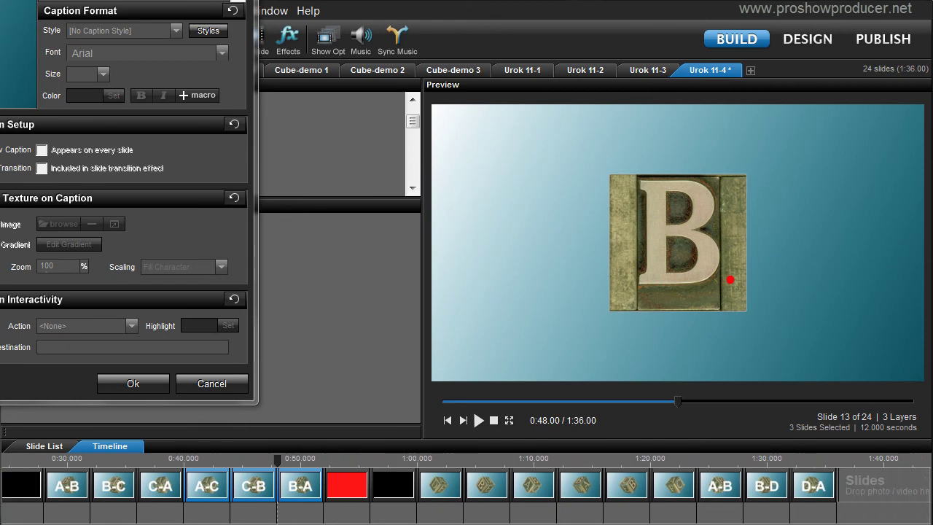
{"action": "right_click", "coordinate": [857, 488]}
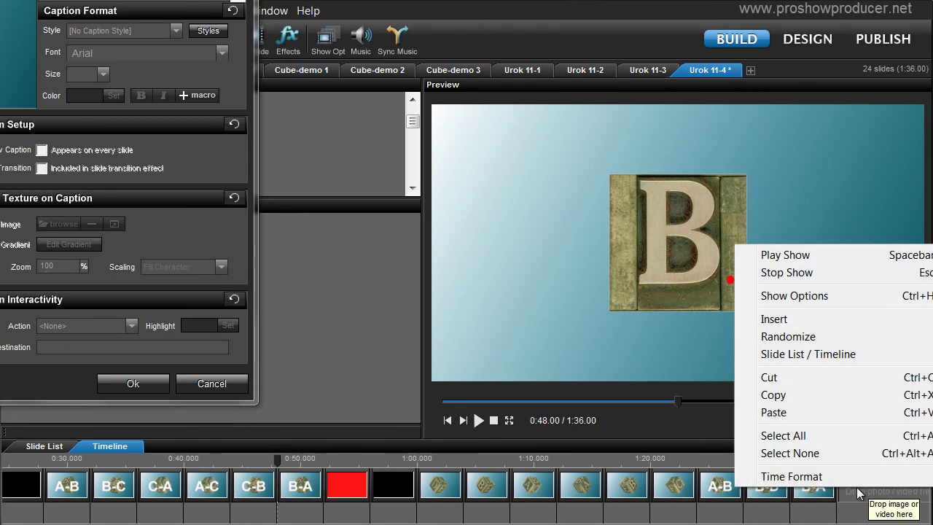
{"action": "left_click", "coordinate": [795, 411]}
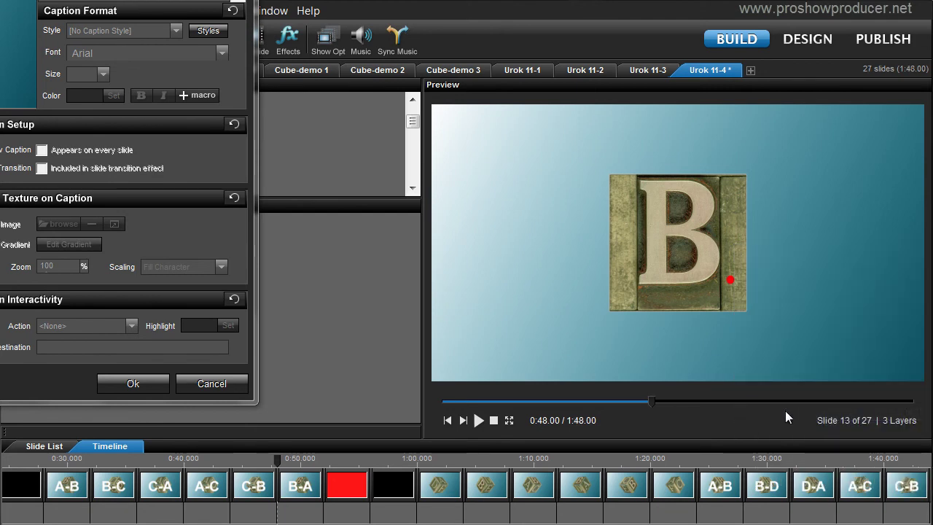
Delete the A-B, B-D and D-A captions from the pasted slides 22, 23 and 24.
{"action": "left_click", "coordinate": [718, 487]}
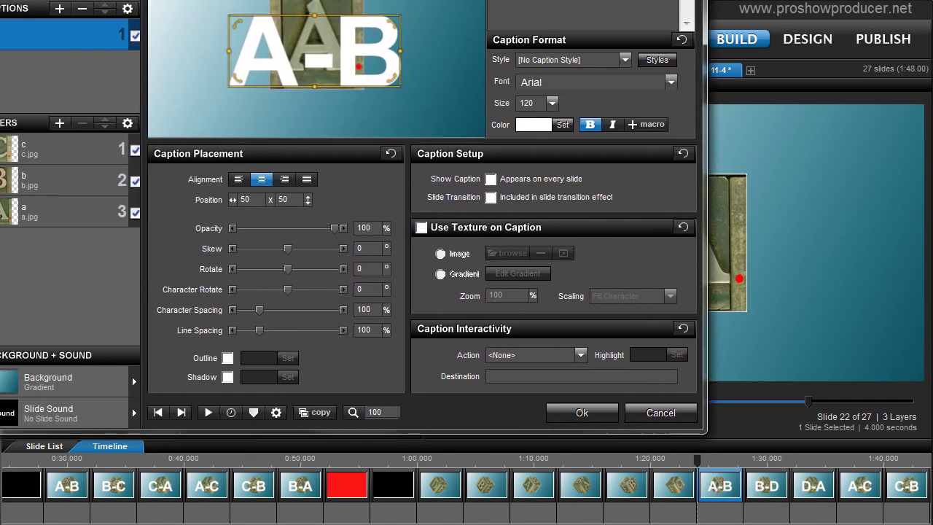
{"action": "left_click", "coordinate": [82, 10]}
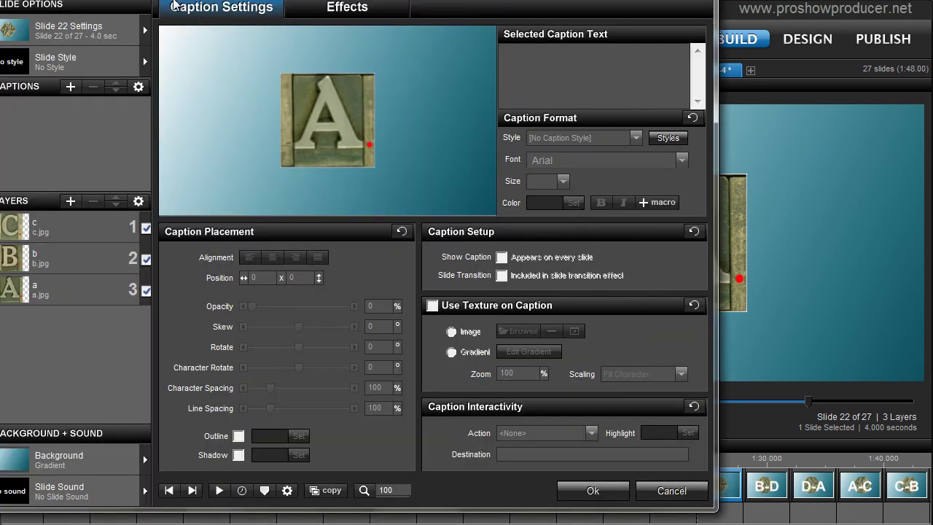
{"action": "left_click", "coordinate": [192, 491]}
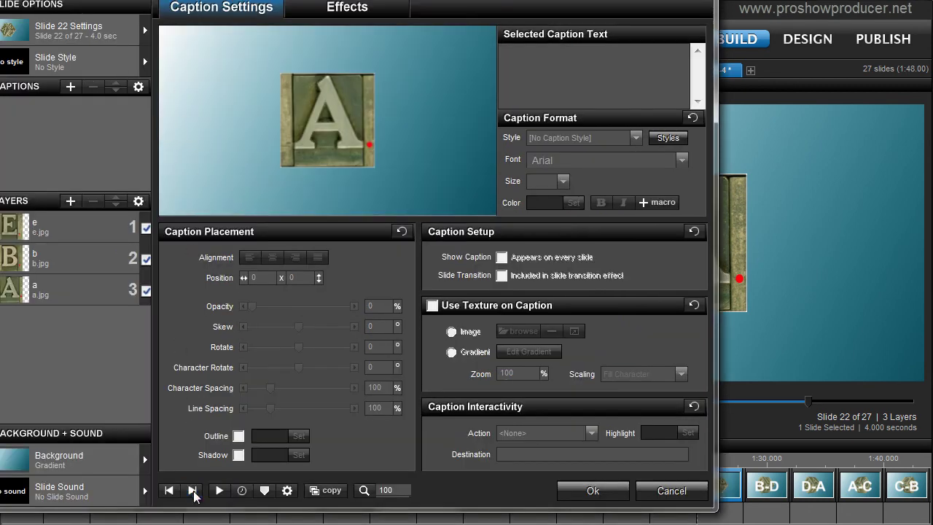
{"action": "key", "text": "Delete"}
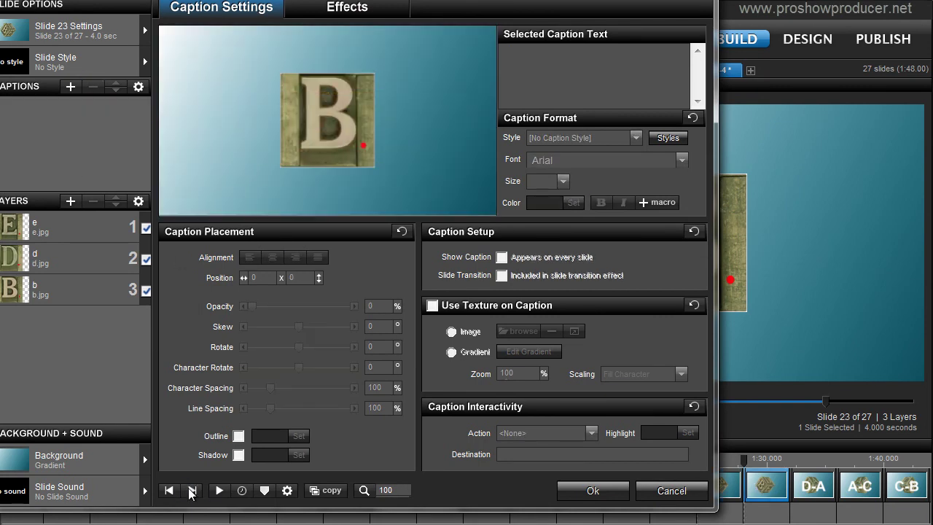
{"action": "left_click", "coordinate": [191, 490]}
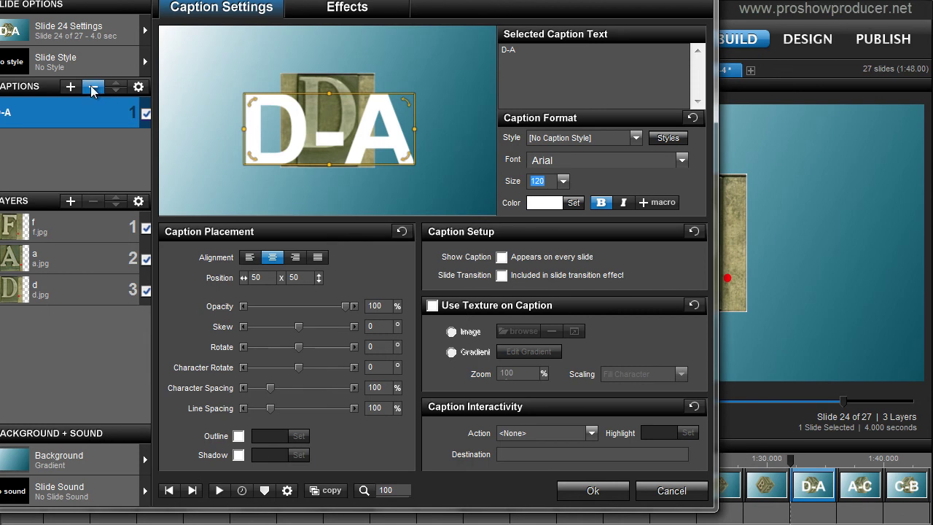
{"action": "left_click", "coordinate": [91, 87]}
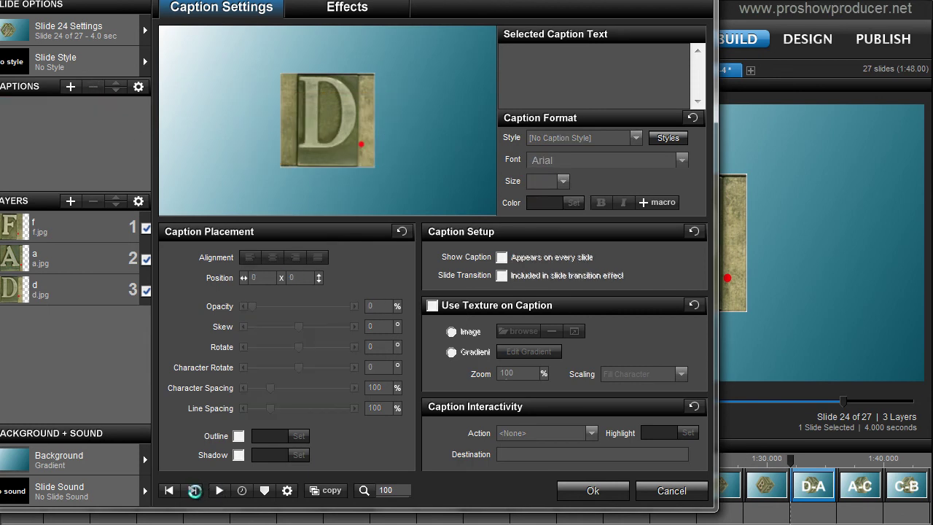
Remove the A-C, C-B and B-A captions from the pasted slides 25, 26 and 27, and the A-B caption from slide 1.
{"action": "left_click", "coordinate": [193, 490]}
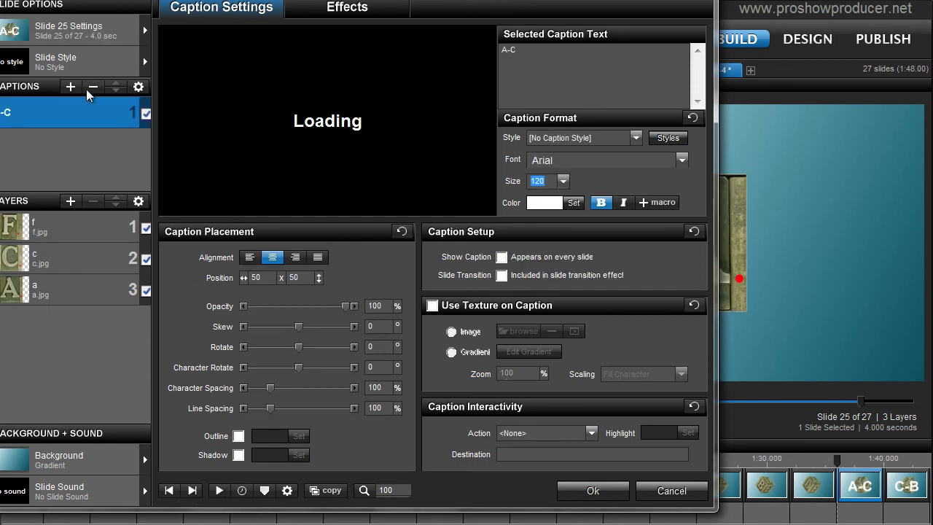
{"action": "left_click", "coordinate": [88, 86]}
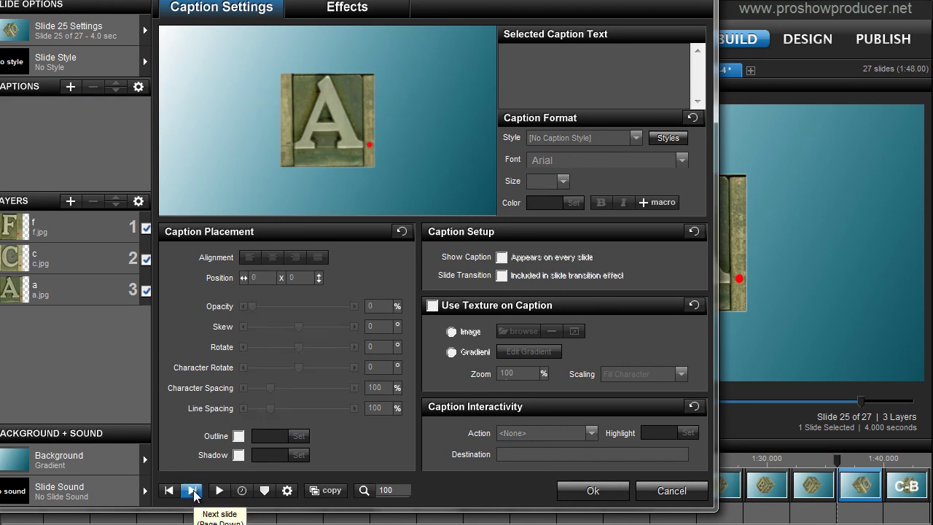
{"action": "left_click", "coordinate": [193, 489]}
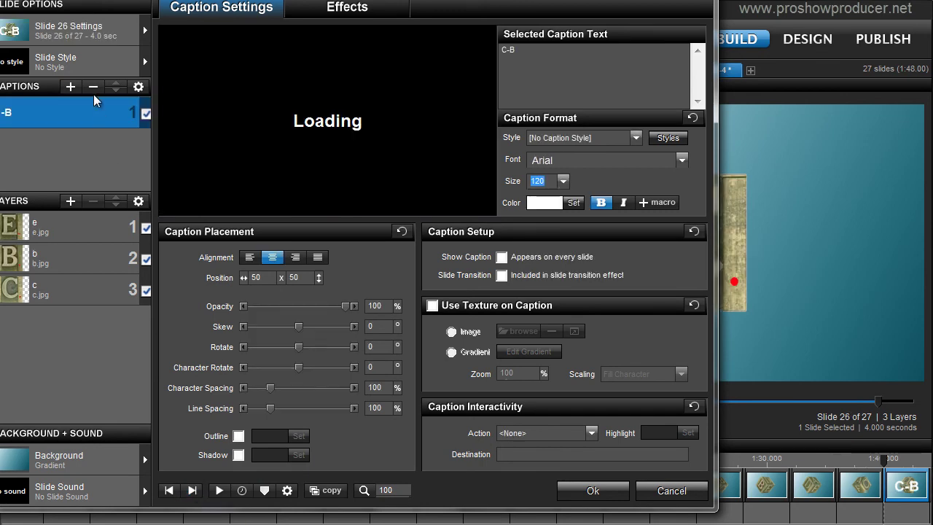
{"action": "left_click", "coordinate": [91, 86]}
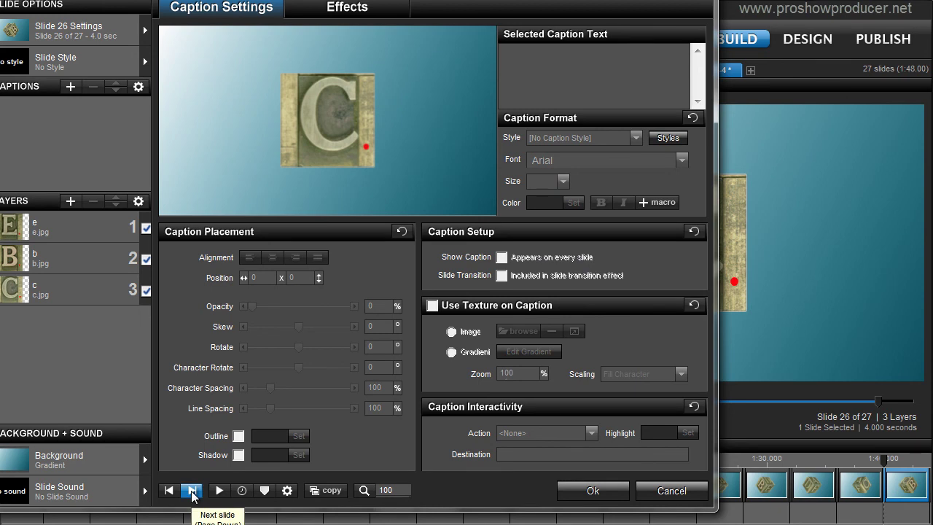
{"action": "left_click", "coordinate": [193, 491]}
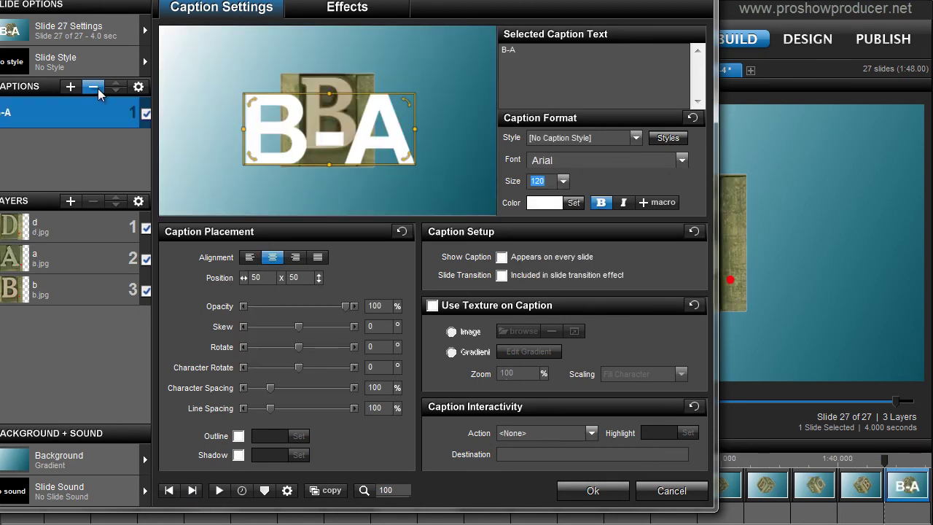
{"action": "left_click", "coordinate": [93, 87]}
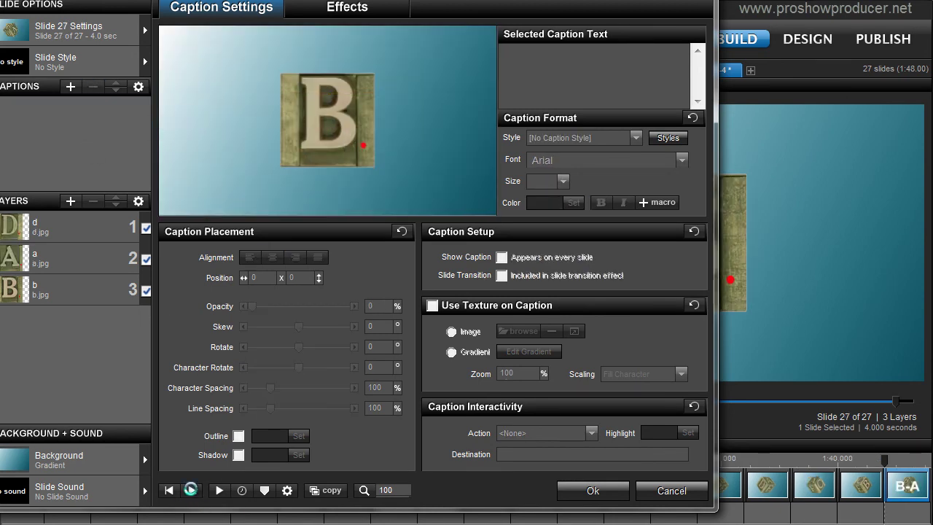
{"action": "left_click", "coordinate": [193, 492]}
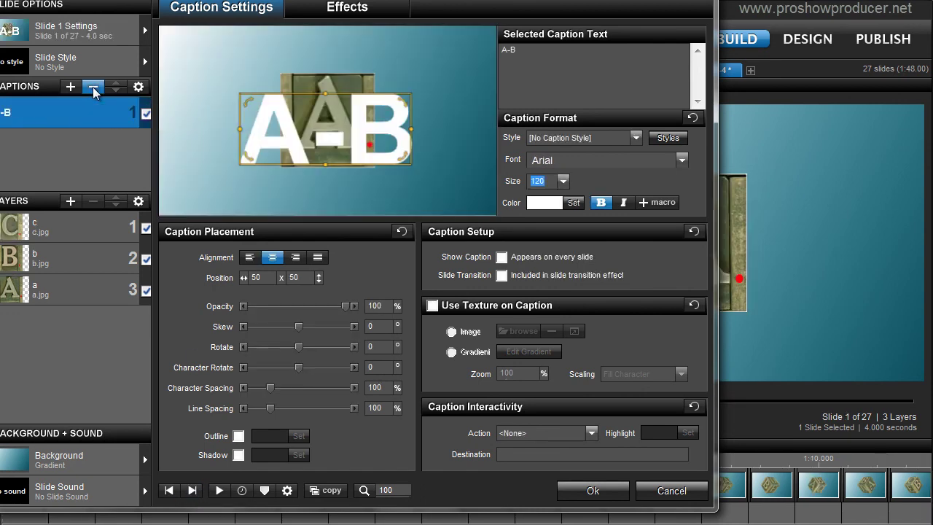
{"action": "left_click", "coordinate": [92, 86]}
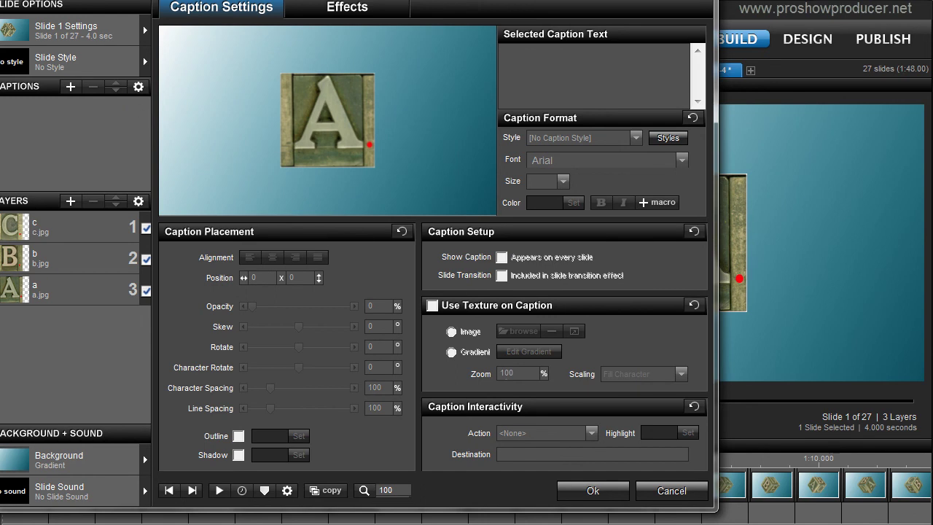
Move the slide options dialog aside, scrub through slides 18 to 25 to examine the cube's rotation, and return to slide 16.
{"action": "left_click_drag", "start_coordinate": [452, 1], "coordinate": [104, 0]}
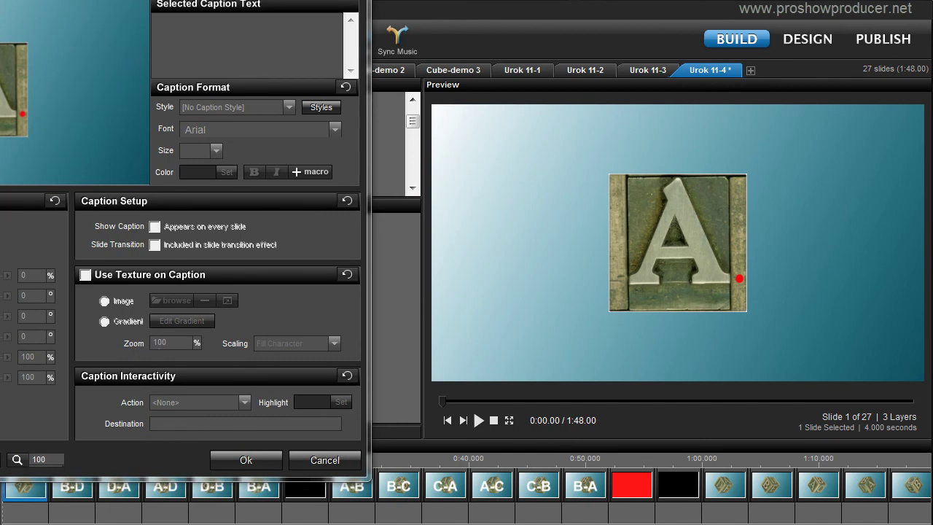
{"action": "scroll", "coordinate": [466, 489], "scroll_direction": "down", "scroll_amount": 5}
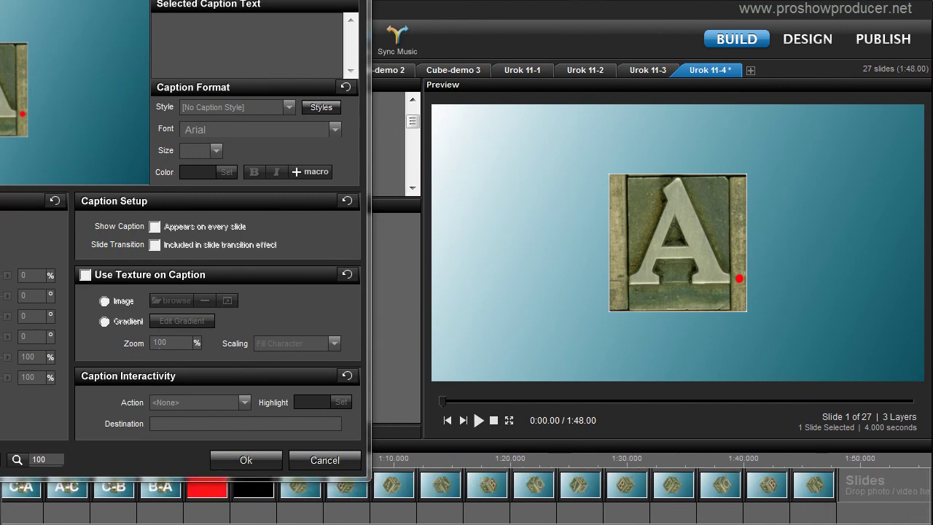
{"action": "left_click_drag", "start_coordinate": [277, 2], "coordinate": [103, 0]}
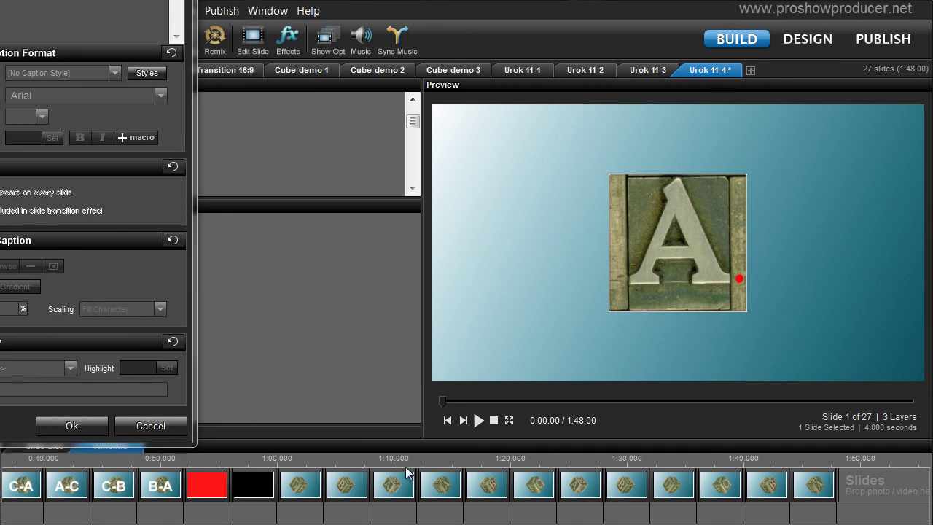
{"action": "mouse_move", "coordinate": [408, 462]}
{"action": "left_mouse_down"}
{"action": "mouse_move", "coordinate": [440, 462]}
{"action": "mouse_move", "coordinate": [389, 460]}
{"action": "mouse_move", "coordinate": [440, 462]}
{"action": "mouse_move", "coordinate": [398, 464]}
{"action": "left_mouse_up"}
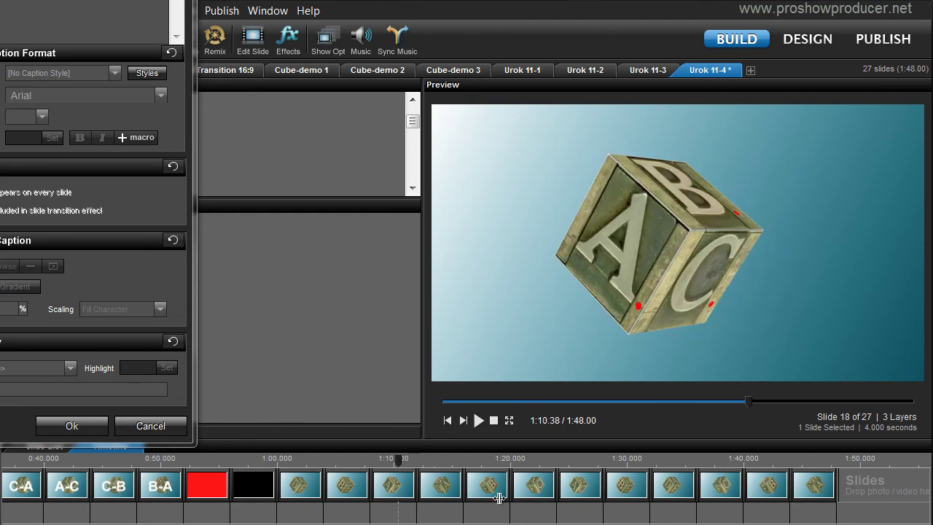
{"action": "left_click", "coordinate": [554, 462]}
{"action": "mouse_move", "coordinate": [561, 462]}
{"action": "left_mouse_down"}
{"action": "mouse_move", "coordinate": [583, 464]}
{"action": "mouse_move", "coordinate": [537, 463]}
{"action": "mouse_move", "coordinate": [575, 465]}
{"action": "mouse_move", "coordinate": [547, 459]}
{"action": "mouse_move", "coordinate": [564, 458]}
{"action": "left_mouse_up"}
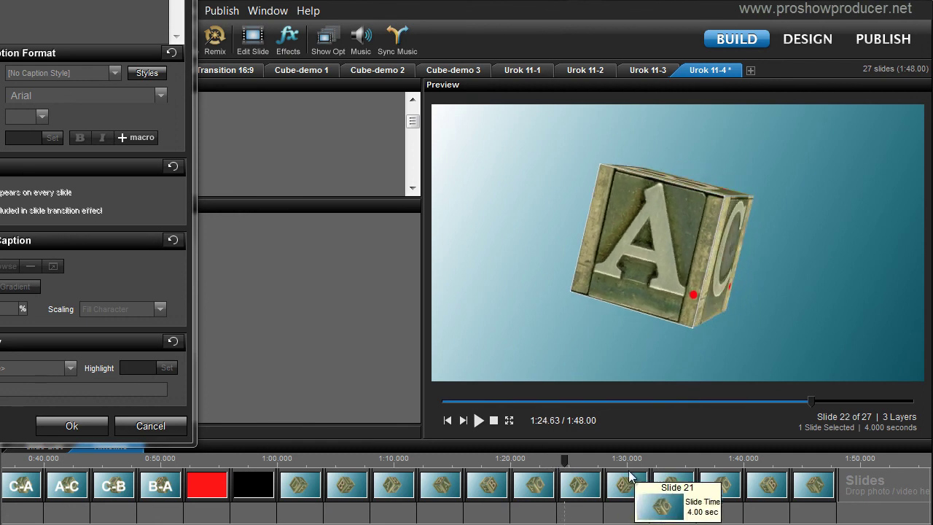
{"action": "left_click_drag", "start_coordinate": [686, 463], "coordinate": [710, 462]}
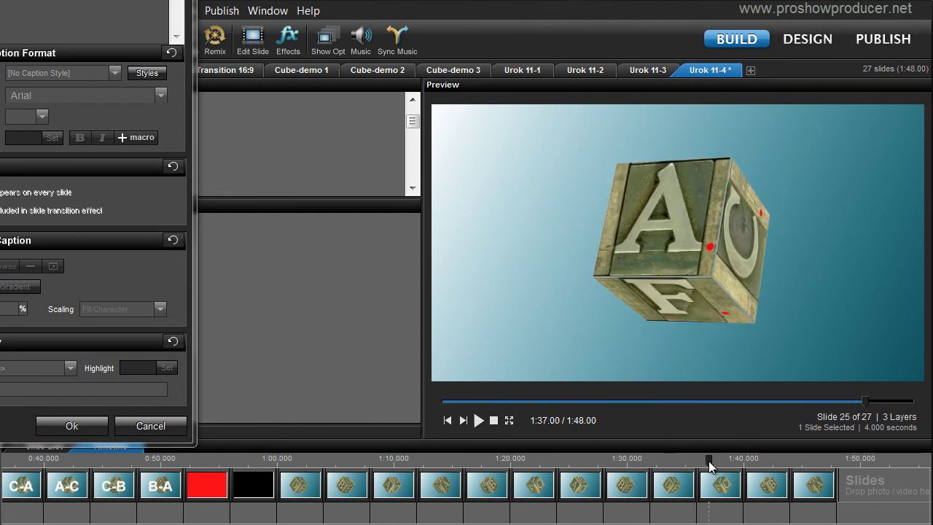
{"action": "left_click", "coordinate": [291, 500]}
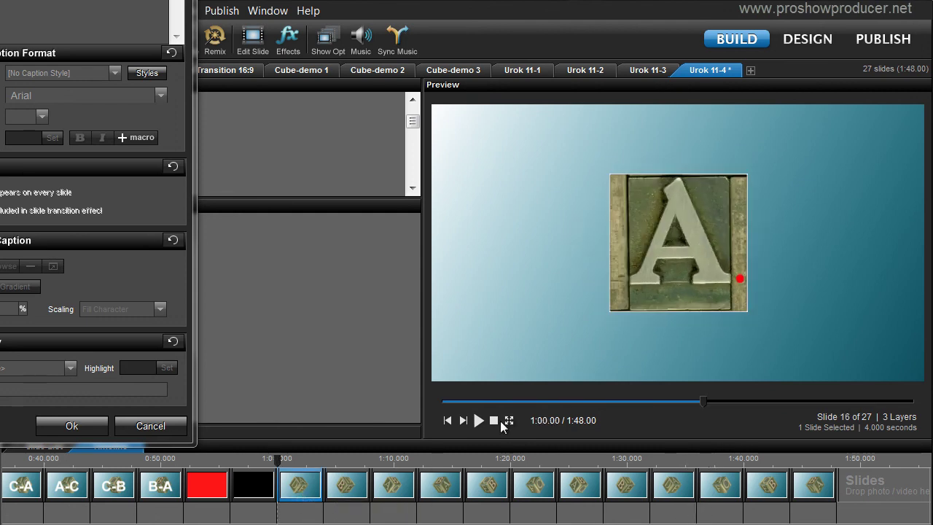